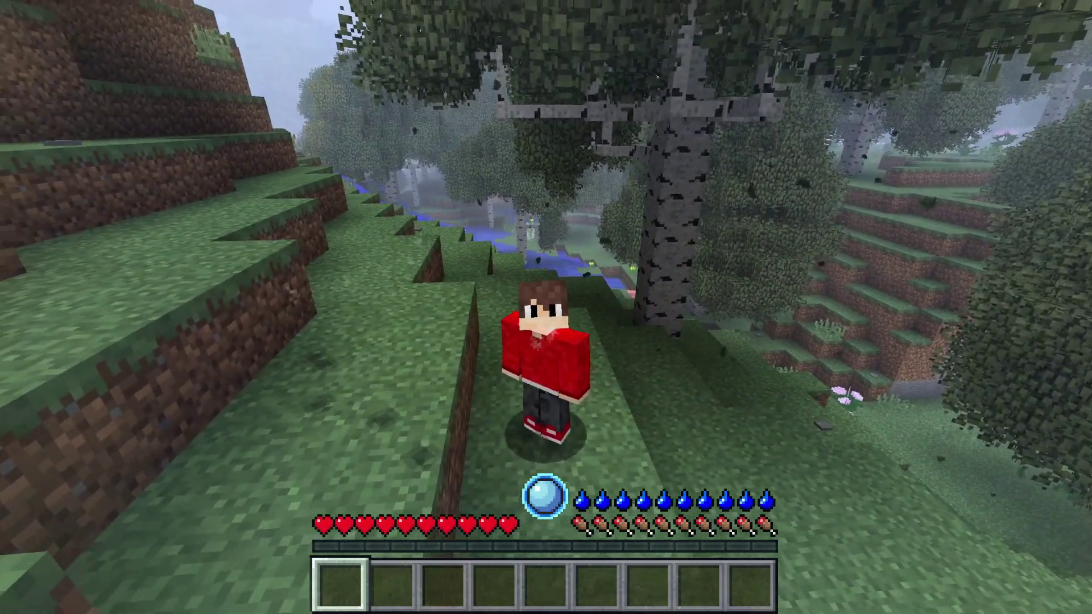
- Pause the RLCraft world to bring up the Game Menu
key("Escape")
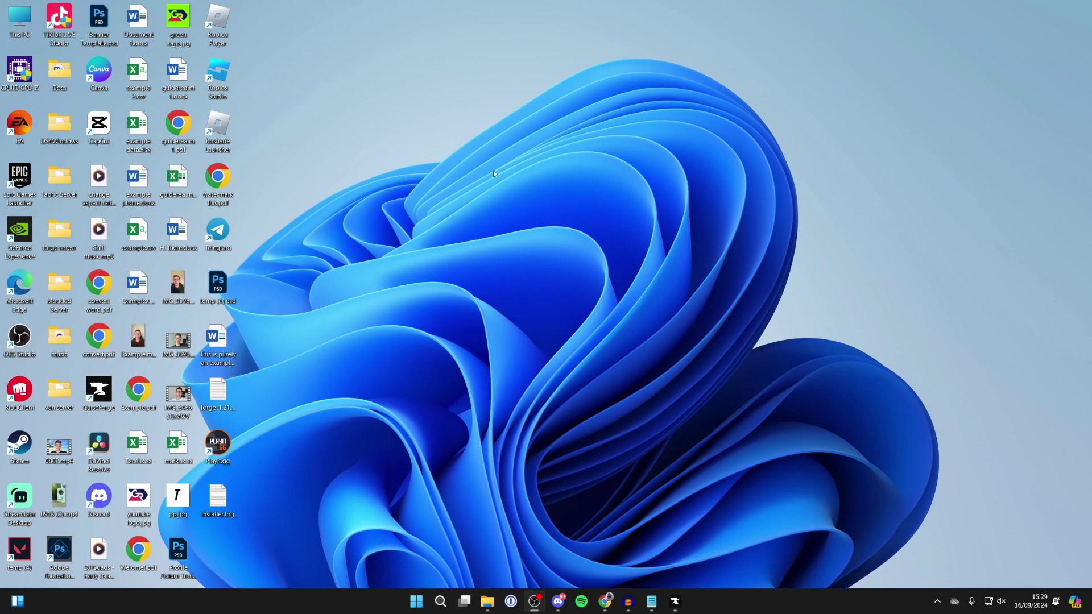
- View the RLCraft modpack (Minecraft 1.12.2) in CurseForge, minimise it, and bring Chrome forward
left_click(675, 601)
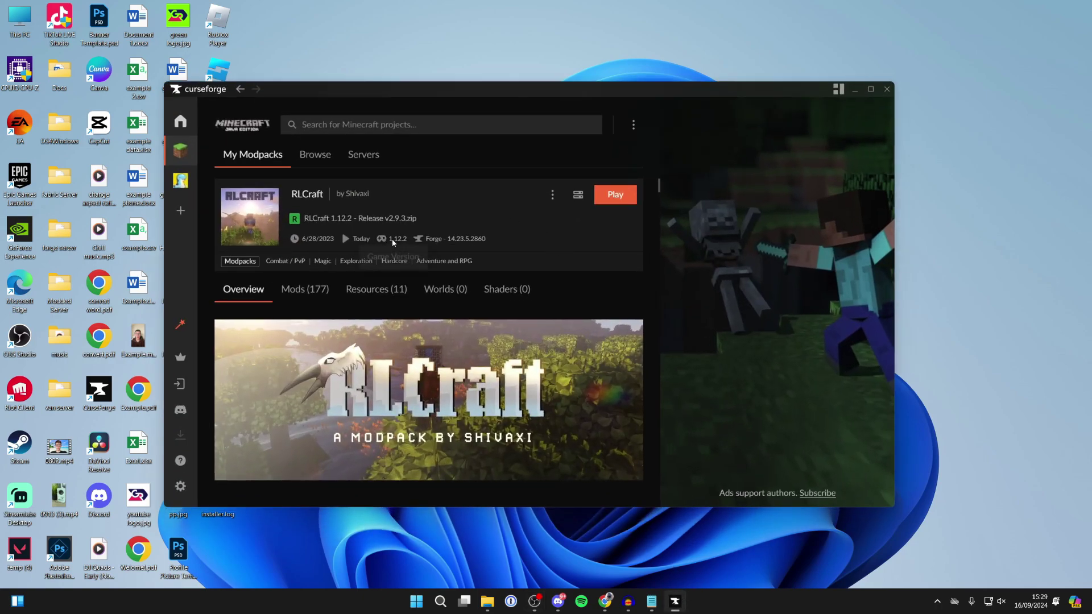
left_click(857, 91)
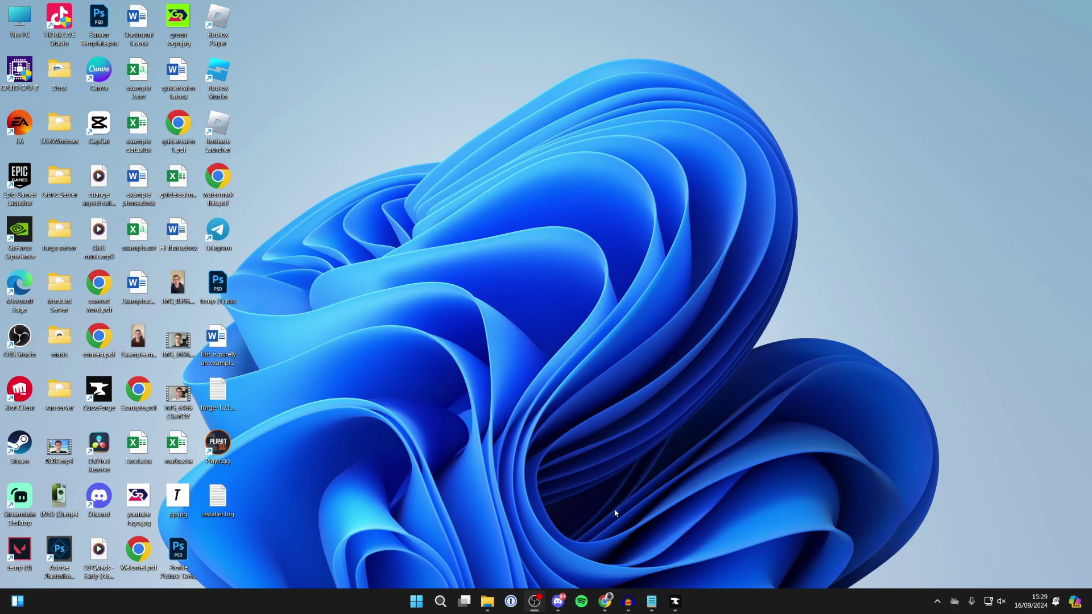
left_click(606, 600)
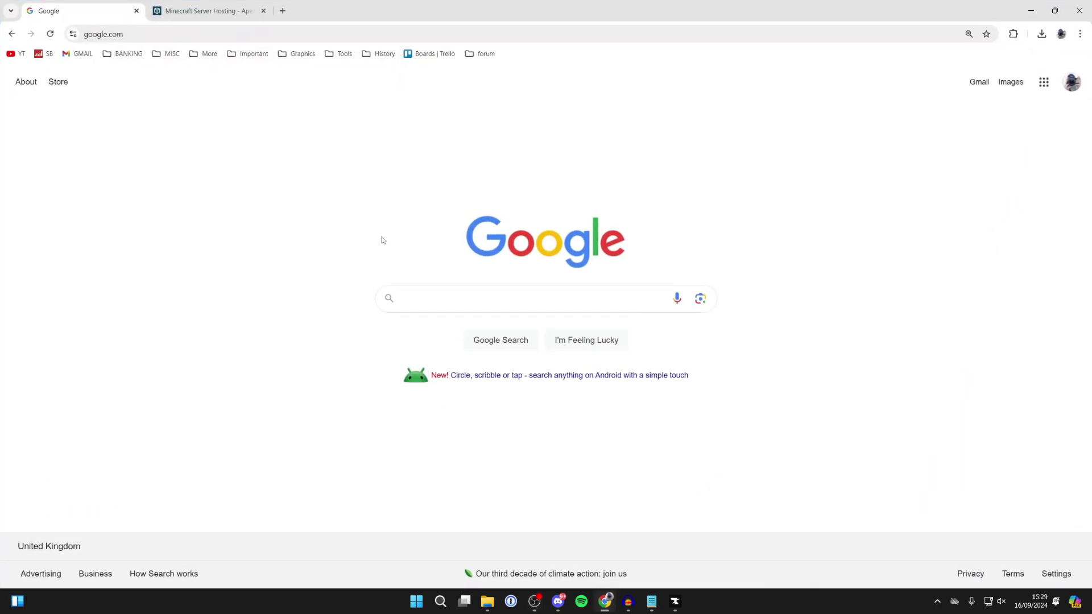
- Search Google for OPTIFINE and list all versions on optifine.net's Downloads page
type("OPTIFINE")
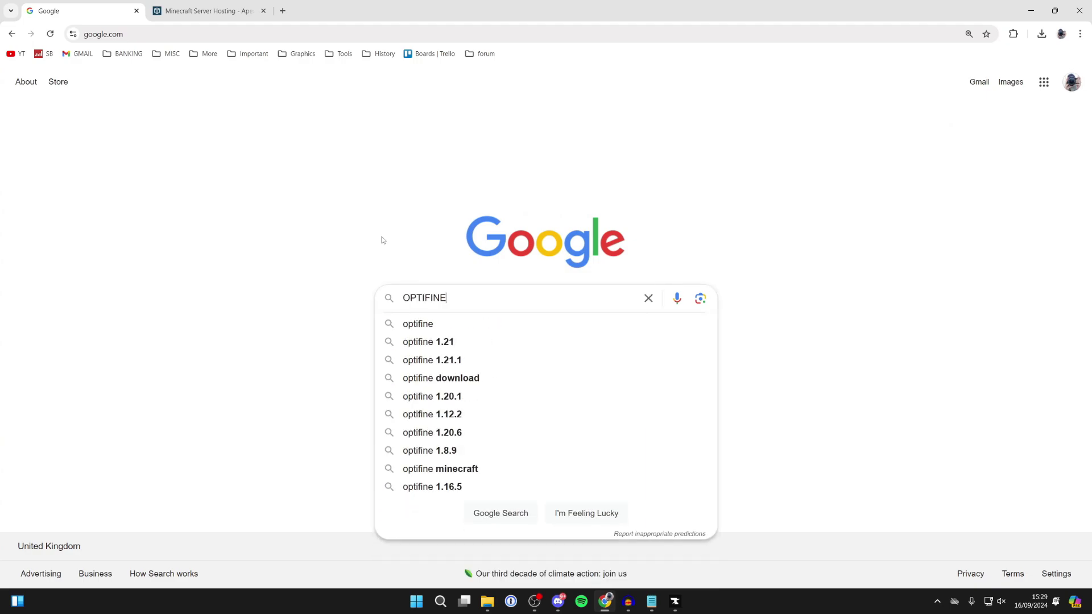
key("Return")
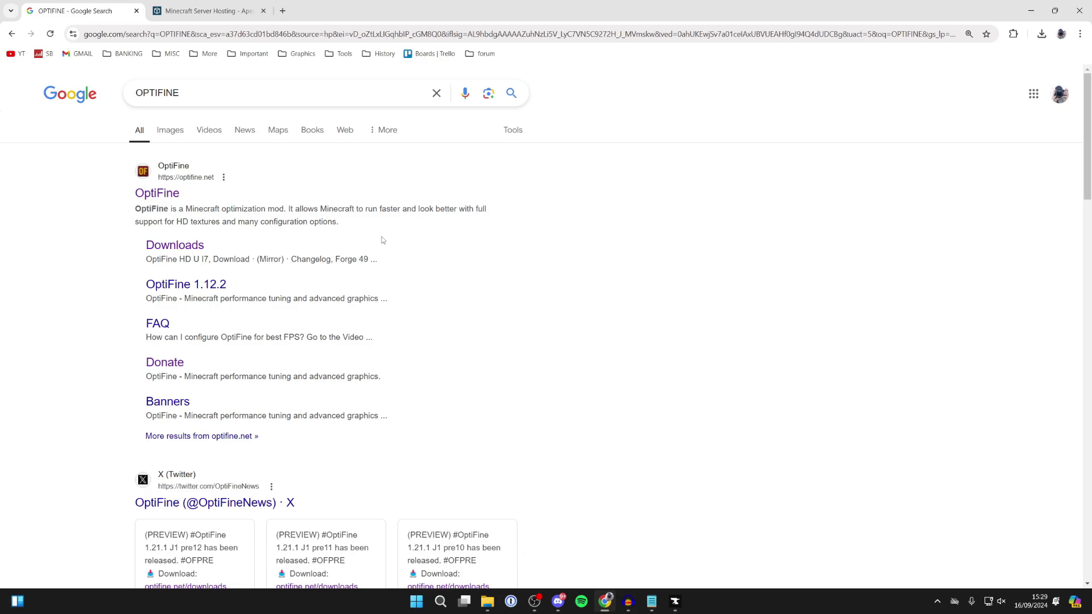
left_click(166, 193)
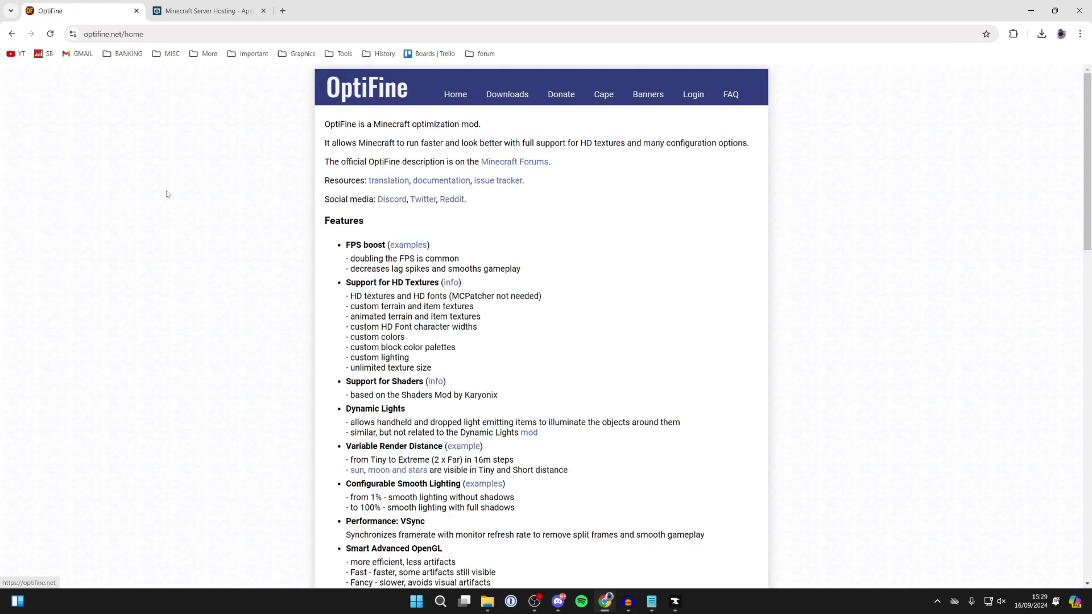
left_click(518, 99)
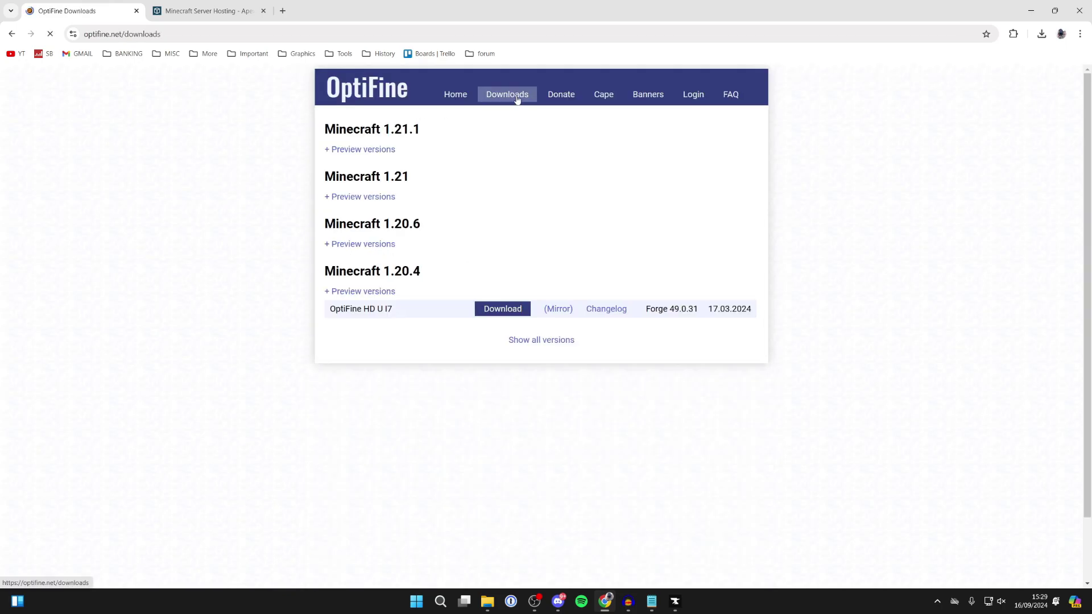
left_click(543, 340)
- Download OptiFine HD U G5 for Minecraft 1.12.2, skipping the advertisement
scroll(544, 339, "down", 14)
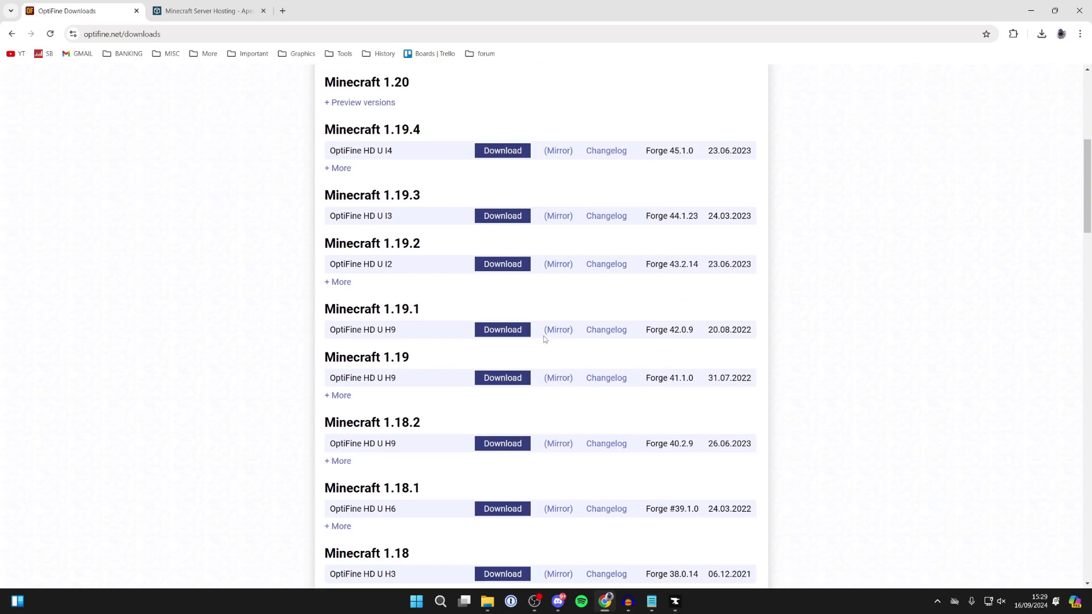
scroll(545, 340, "down", 12)
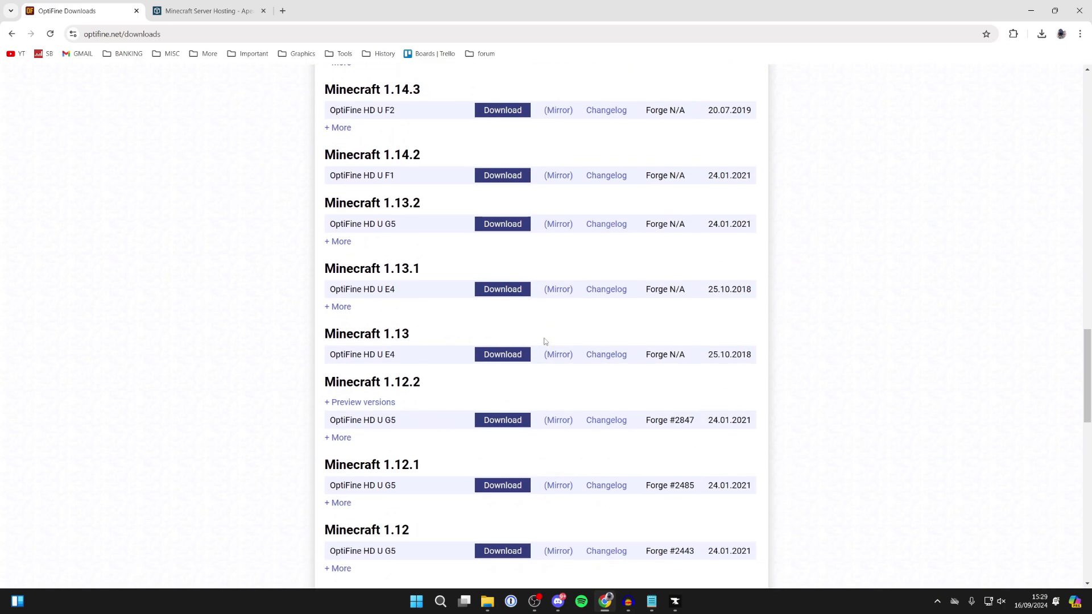
left_click_drag(341, 419, 383, 421)
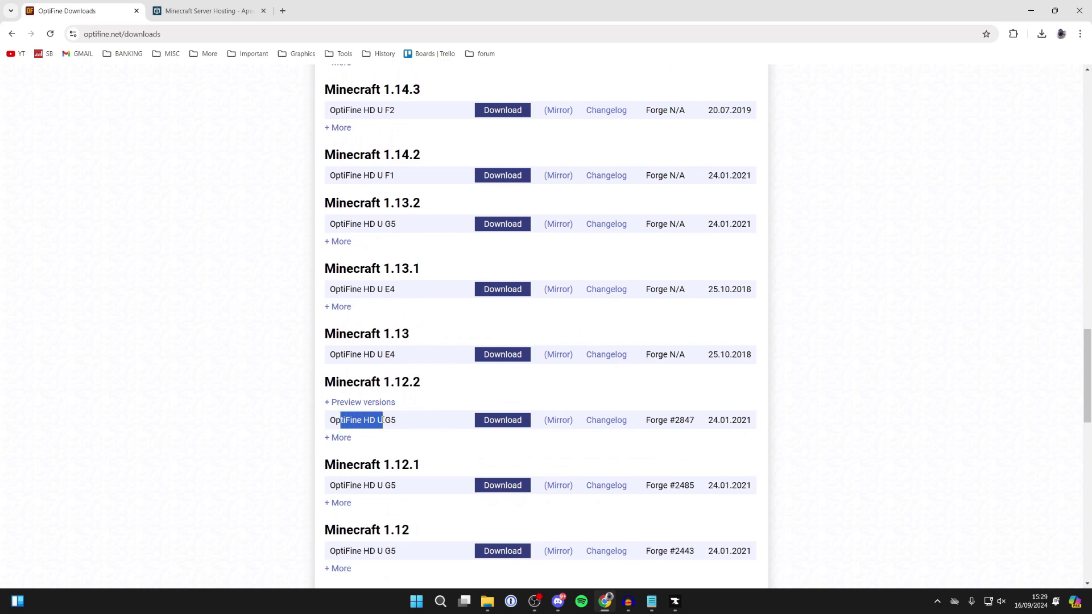
left_click(494, 418)
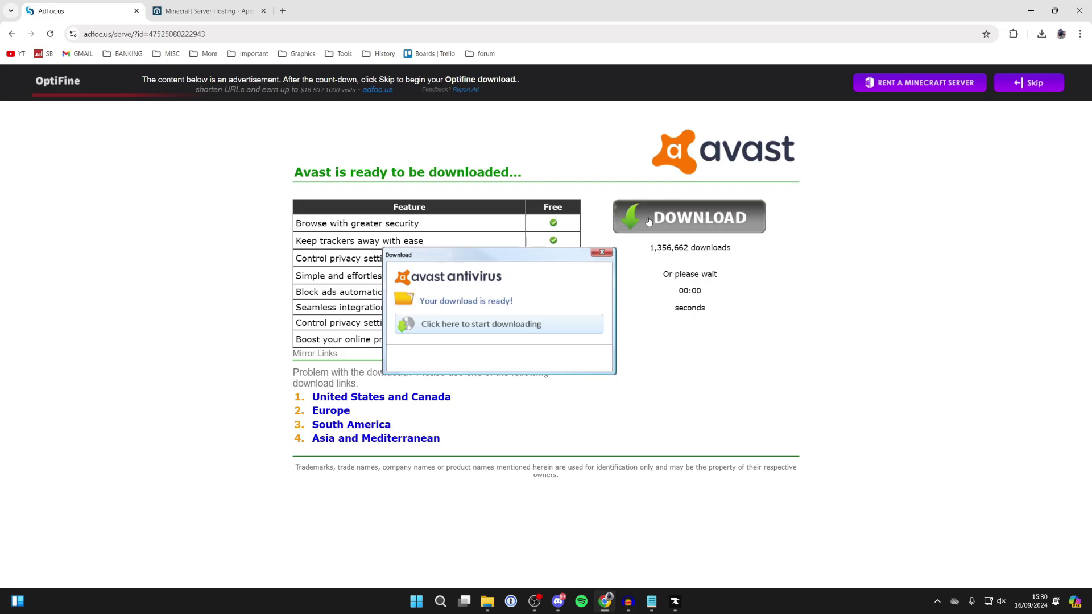
left_click(1033, 84)
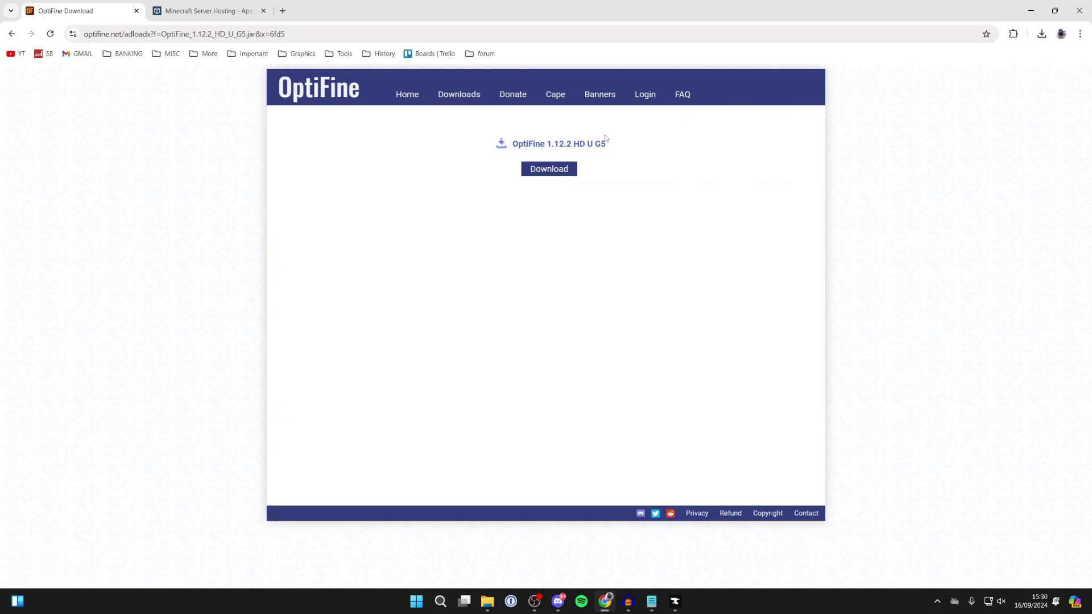
left_click(545, 170)
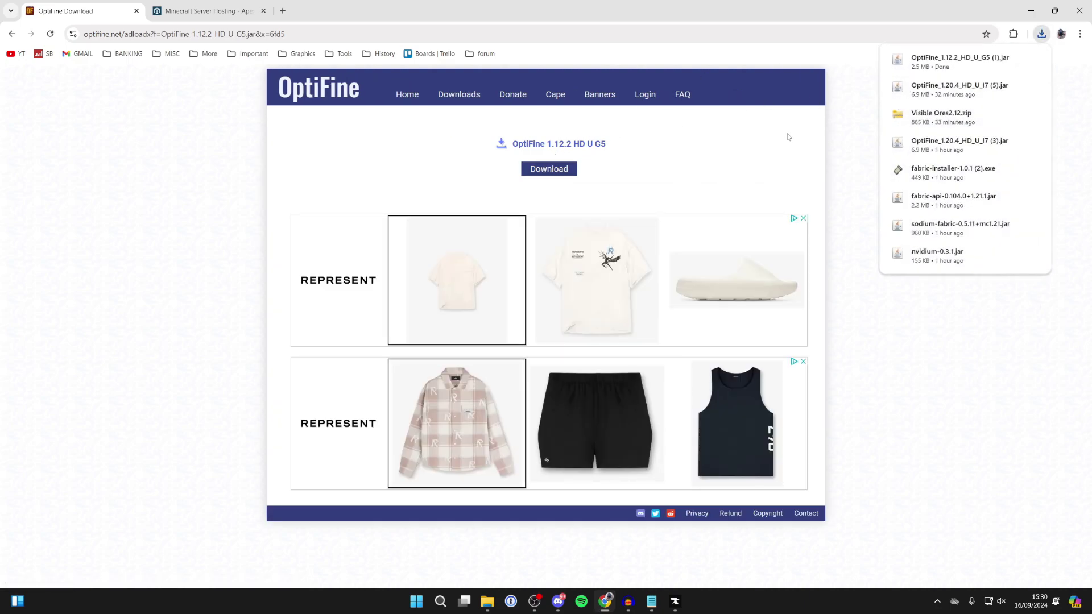
- Return the tab to the google.com homepage
left_click(105, 34)
type("google.com")
key("Return")
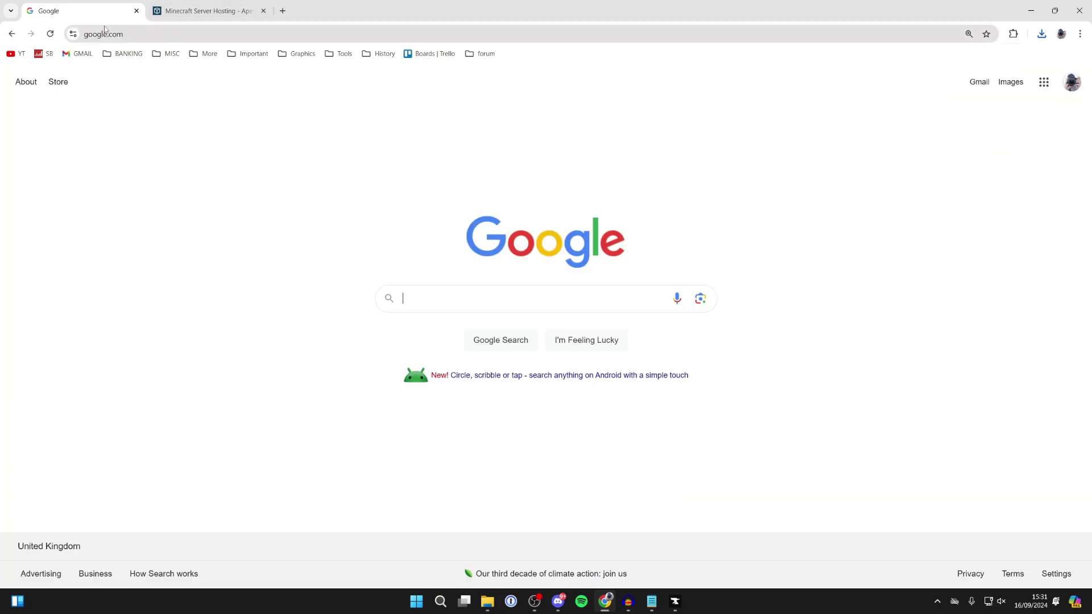
- Find the CurseForge site via Google and search its Minecraft mods for 'sildurs shaders'
type("curseforge")
key("Return")
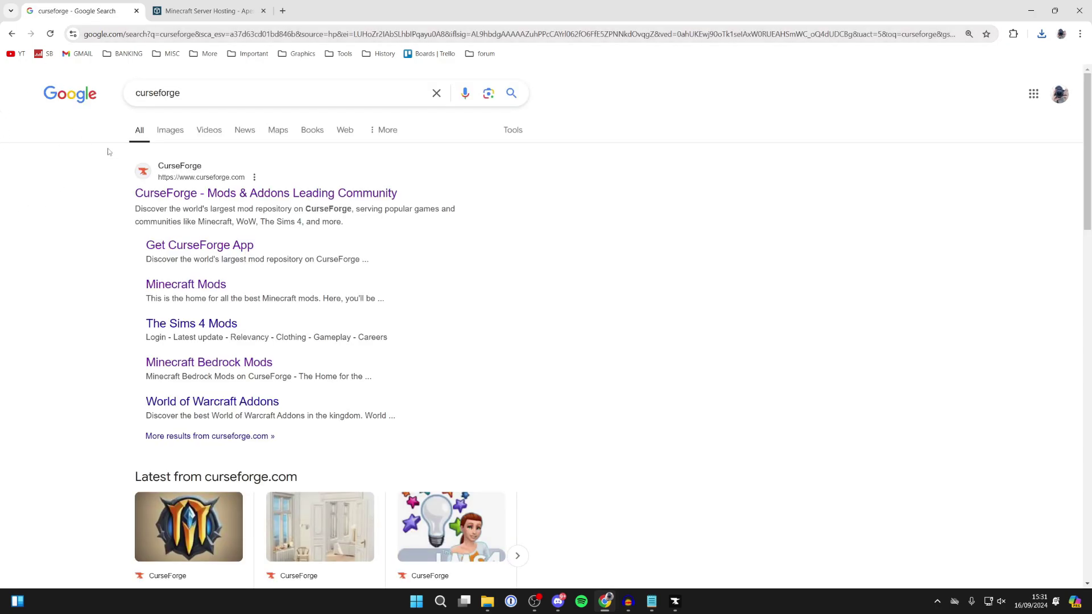
left_click(278, 193)
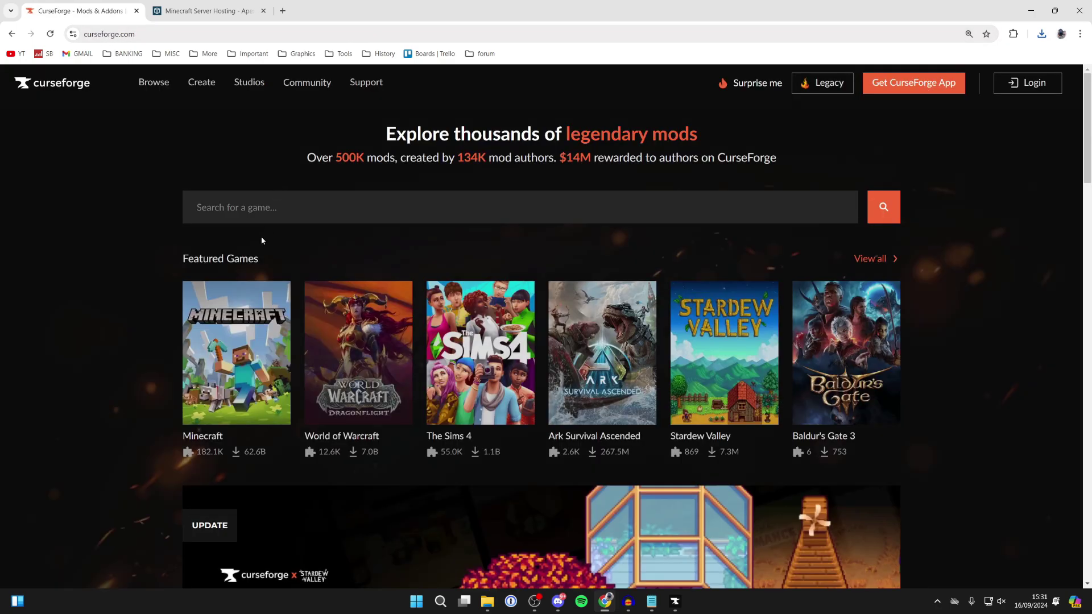
left_click(229, 333)
left_click(408, 314)
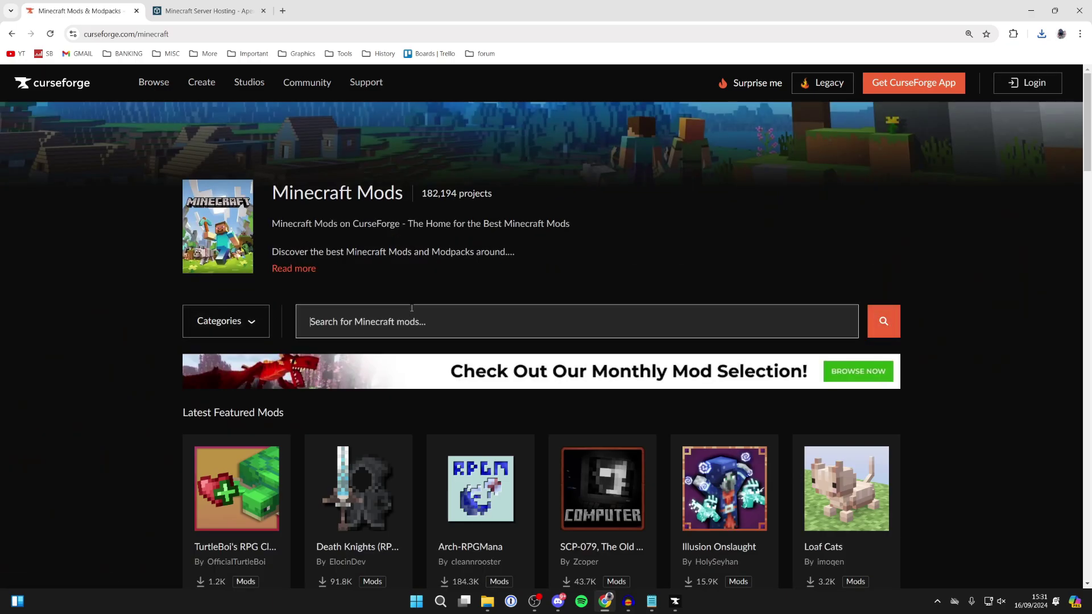
type("sildurs shaders")
key("Return")
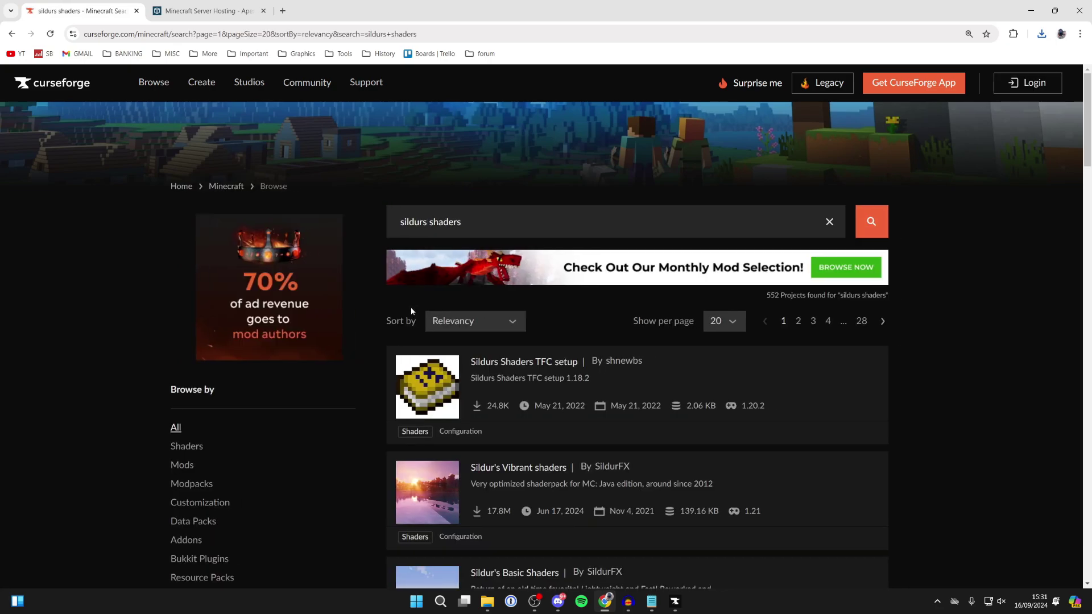
- From Sildur's Vibrant Shaders Files list, download the v1.52 Medium.zip
scroll(413, 310, "down", 4)
left_click(442, 316)
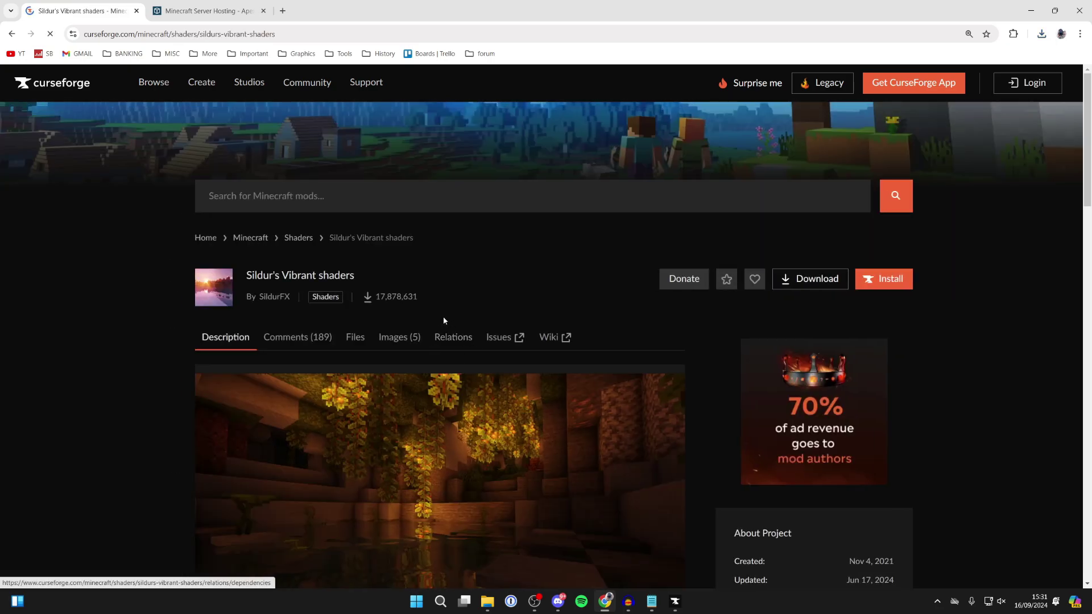
scroll(443, 316, "down", 1)
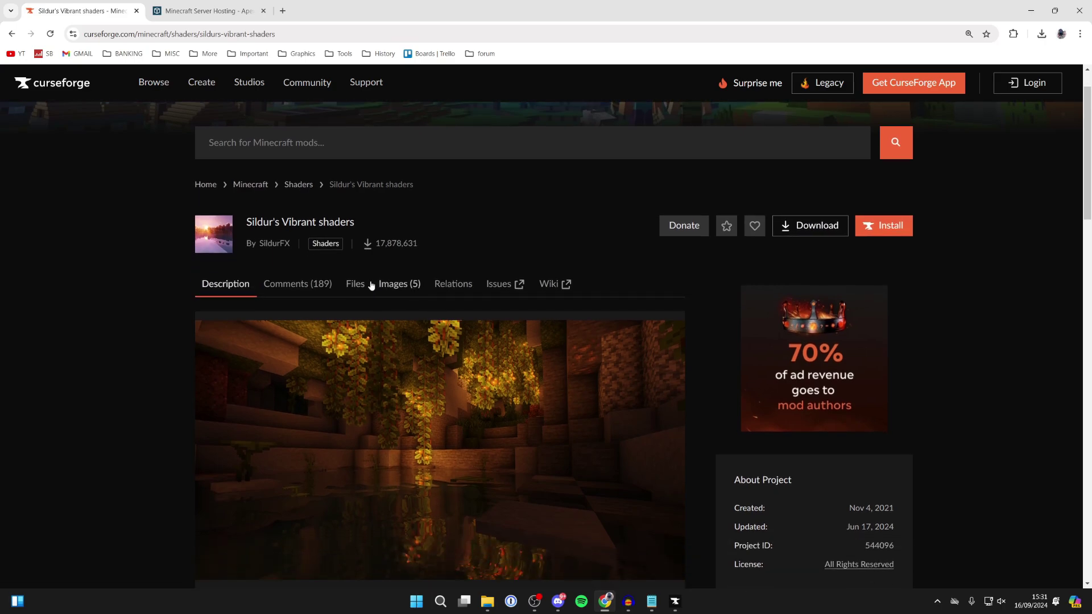
left_click(363, 284)
scroll(401, 461, "down", 3)
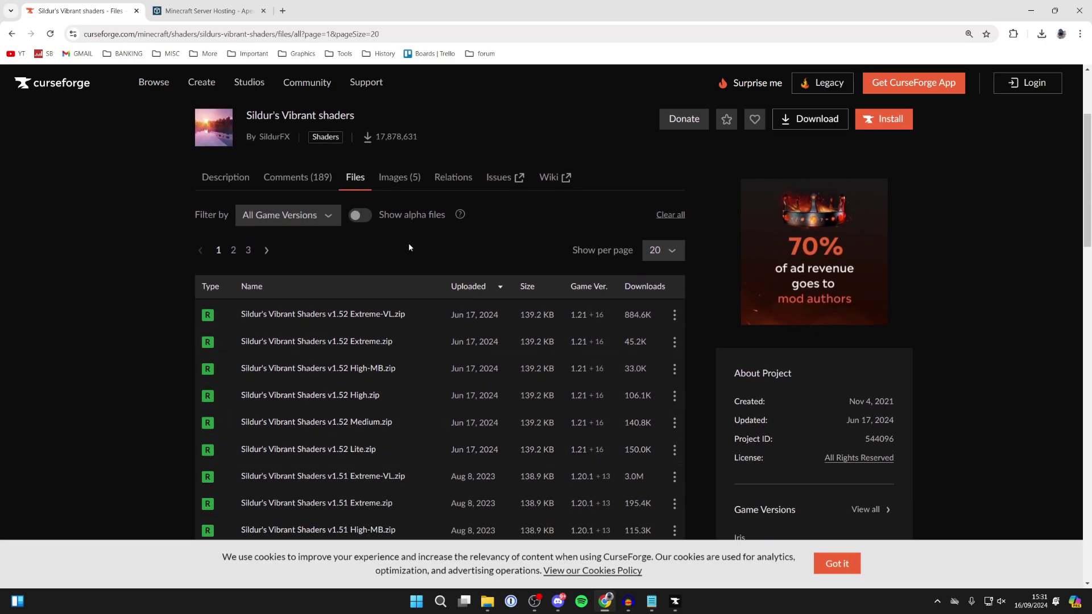
scroll(408, 243, "down", 1)
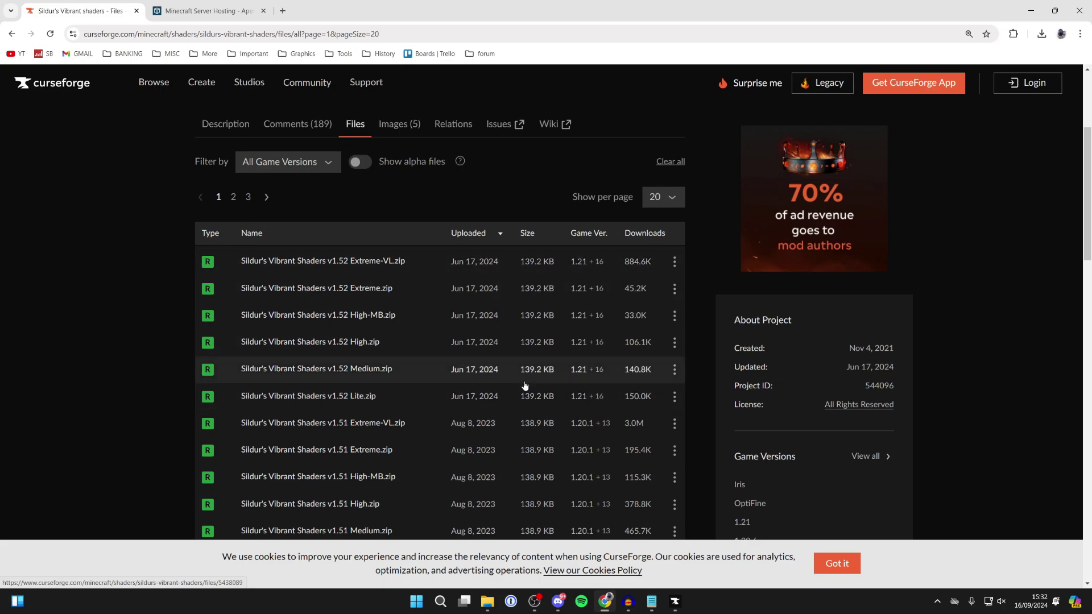
left_click(676, 370)
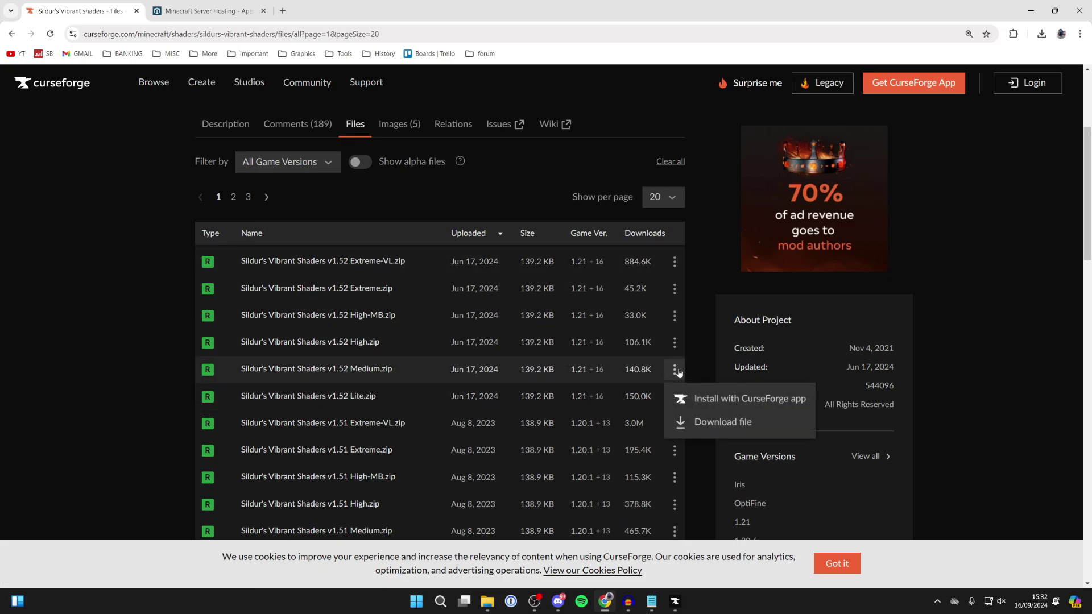
left_click(704, 424)
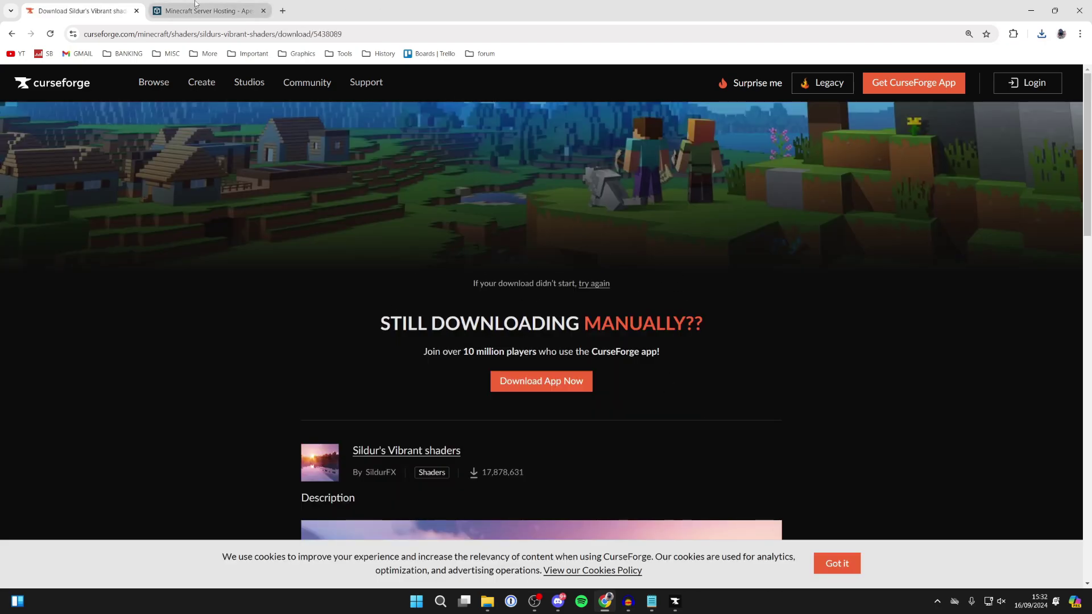
left_click(238, 7)
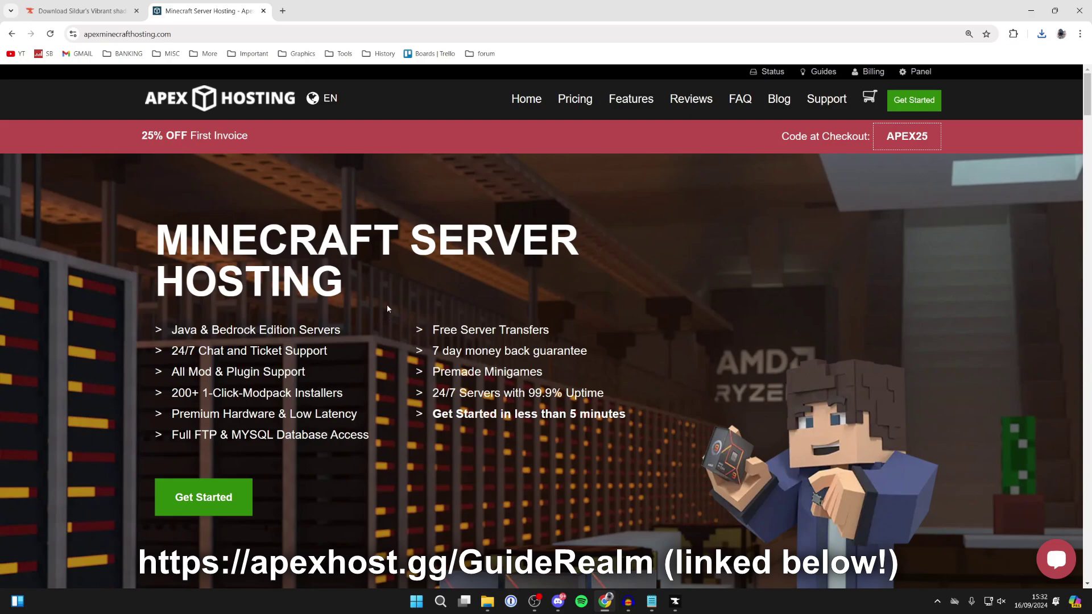
- Scroll through the Apex Hosting features grid and back to the top
scroll(388, 309, "down", 10)
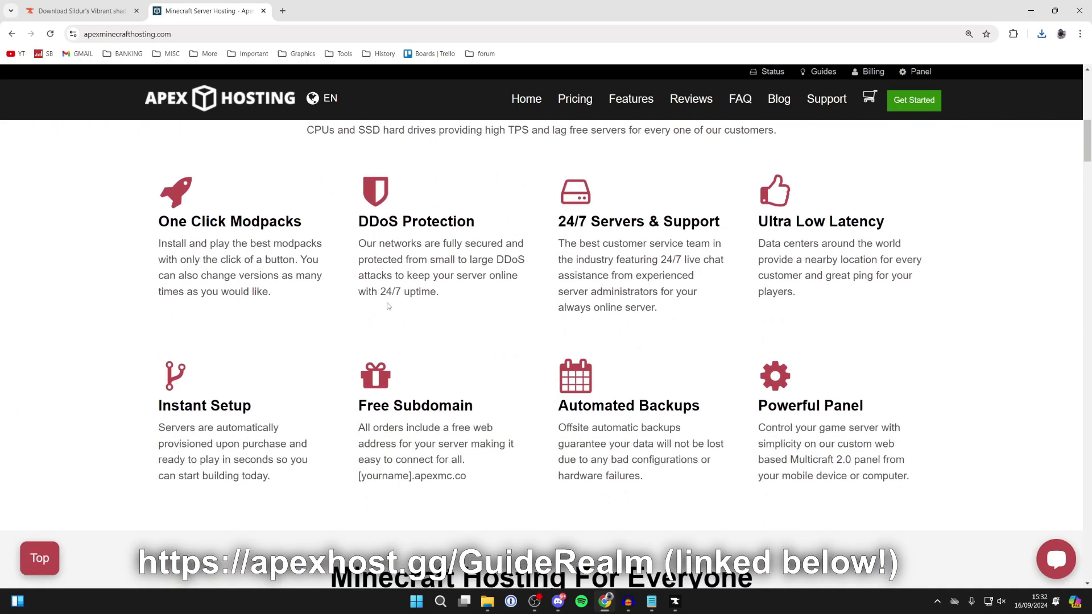
scroll(457, 264, "up", 1)
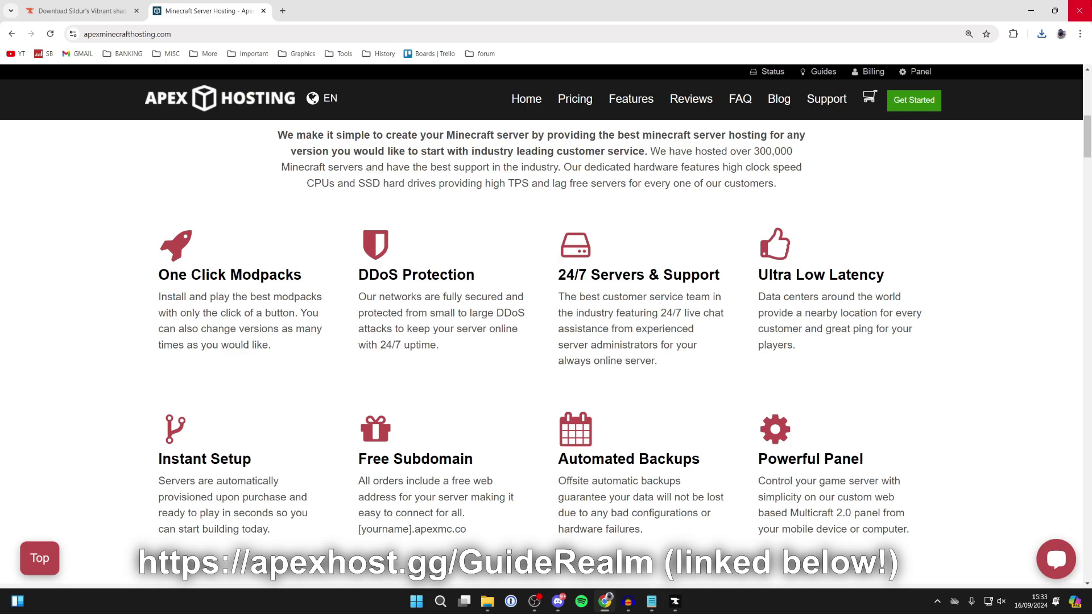
scroll(685, 314, "up", 10)
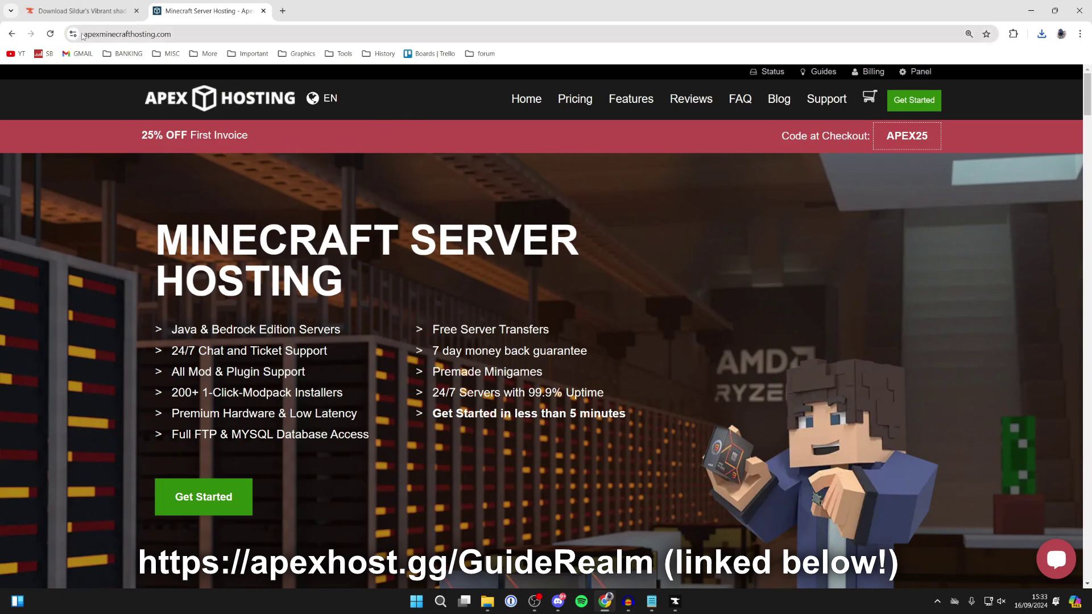
- Move the OptiFine jar and Sildur's shaders zip from Downloads onto the desktop
left_click(1030, 11)
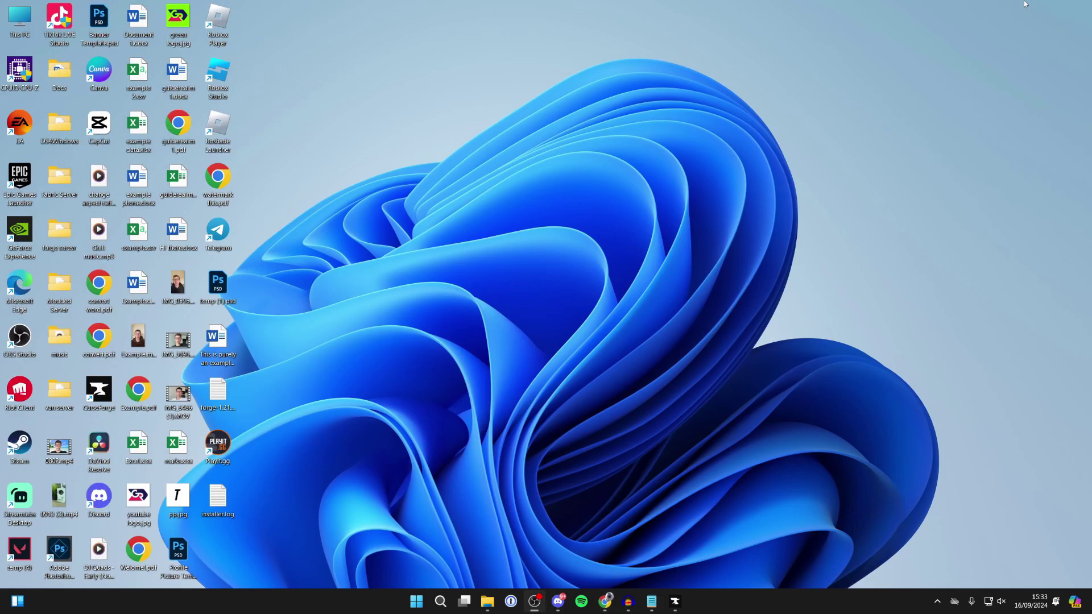
left_click(487, 601)
left_click(410, 218)
left_click(410, 201, "shift")
left_click_drag(410, 201, 893, 290)
left_click(757, 97)
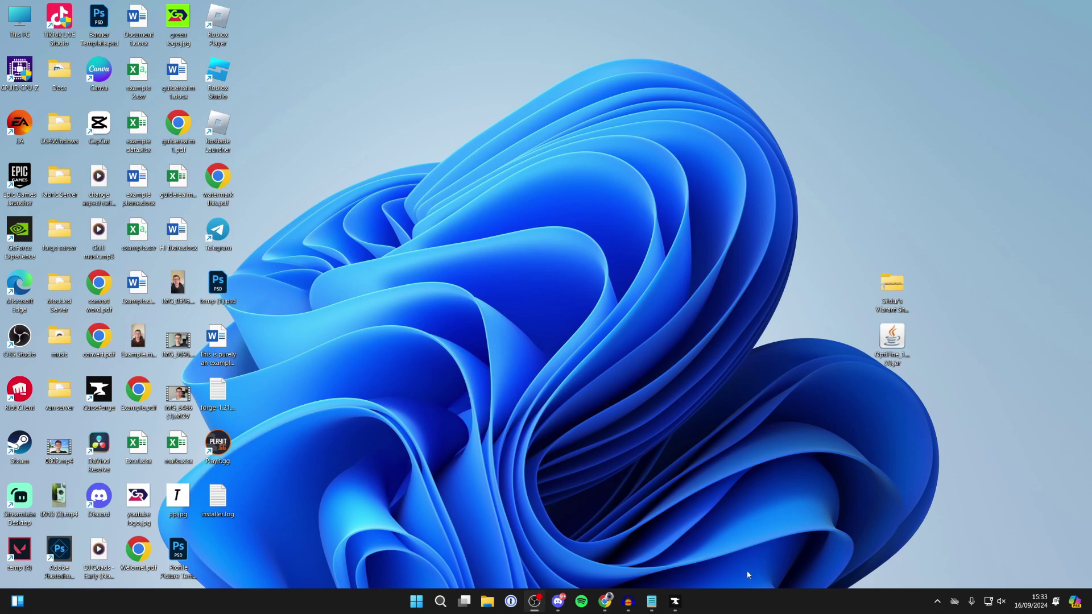
left_click(675, 602)
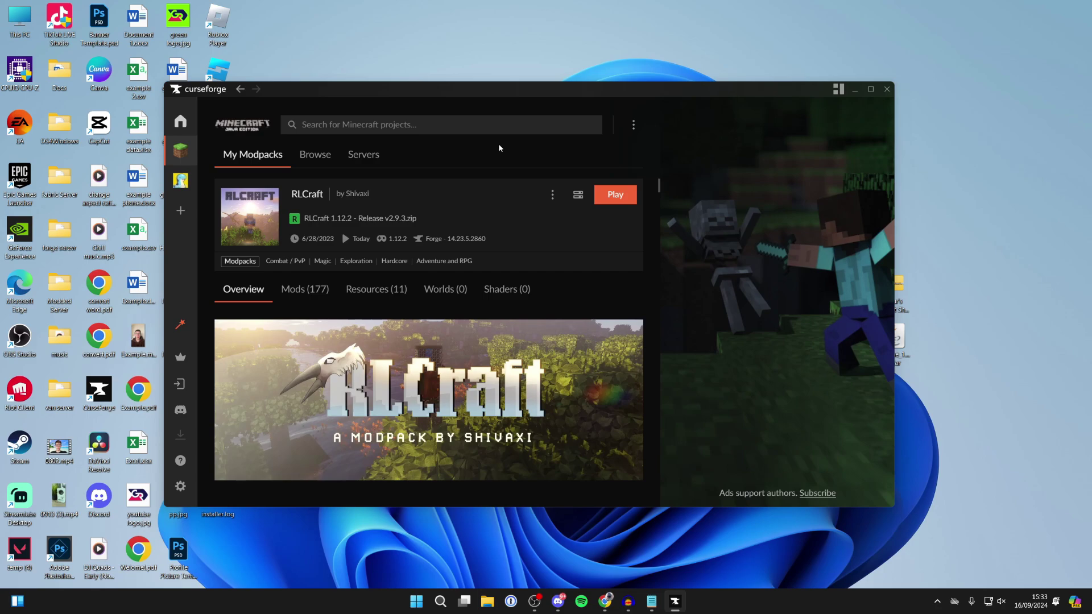
- Launch RLCraft into the Minecraft Launcher and open the RLCraft installation's folder from Installations
left_click(616, 196)
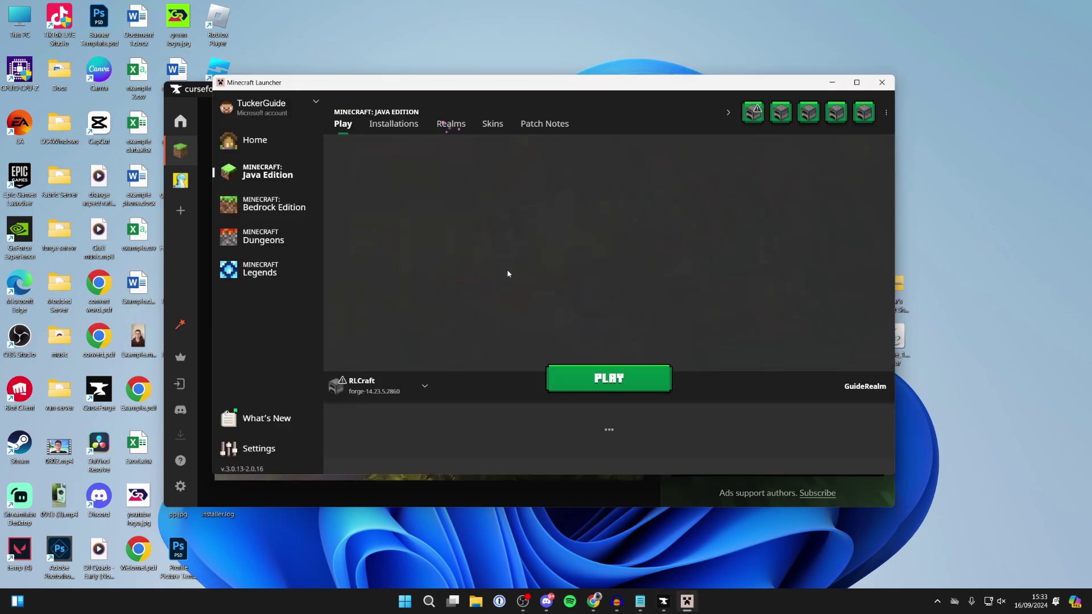
left_click(401, 124)
mouse_move(458, 230)
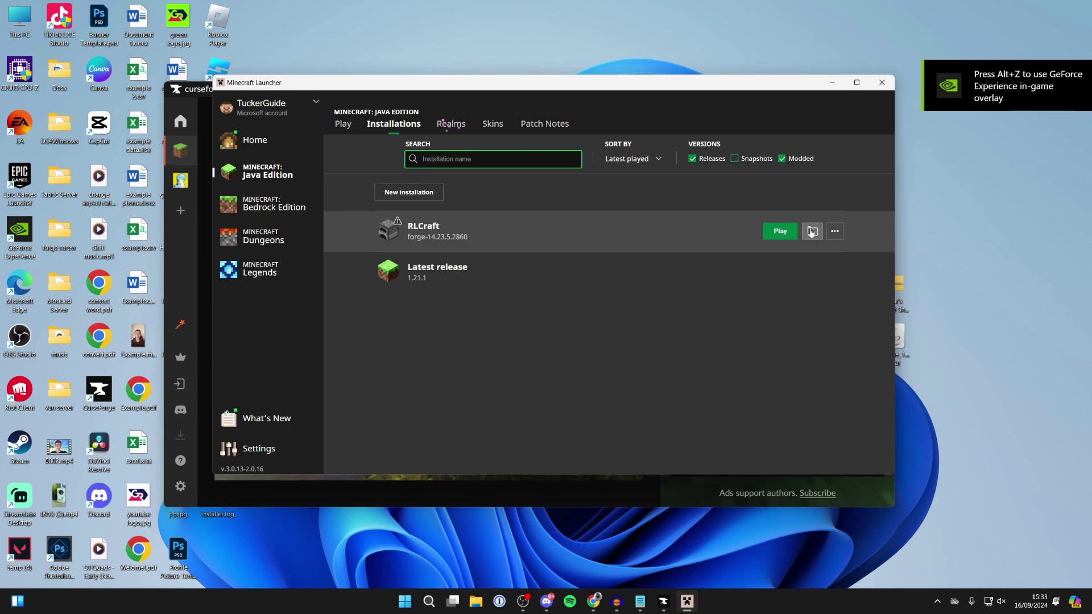
left_click(812, 232)
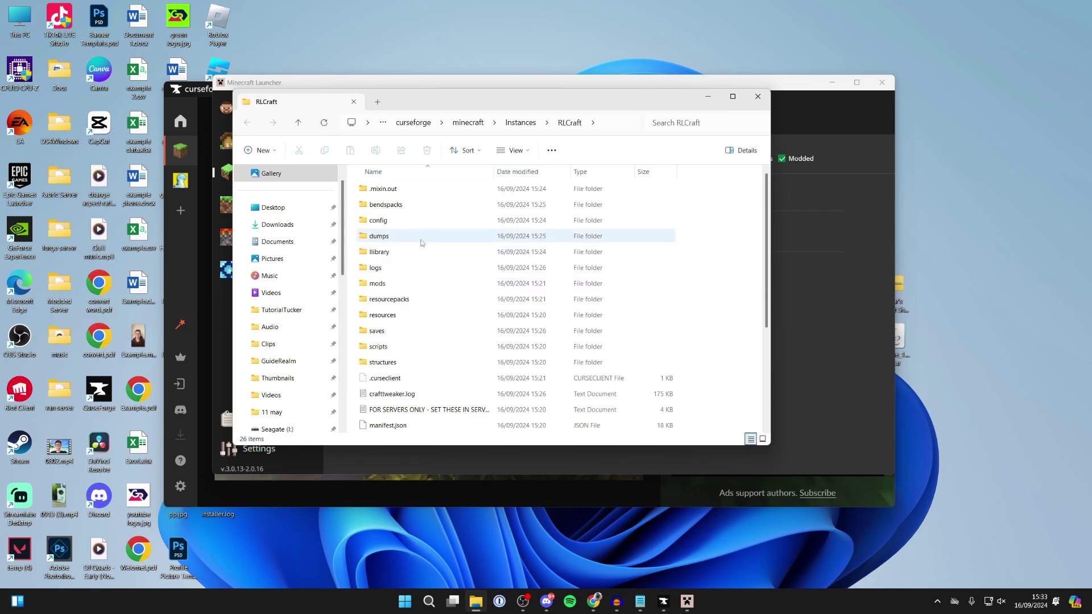
- Drop the OptiFine HD U G5 jar into RLCraft's mods folder and close Explorer
double_click(402, 284)
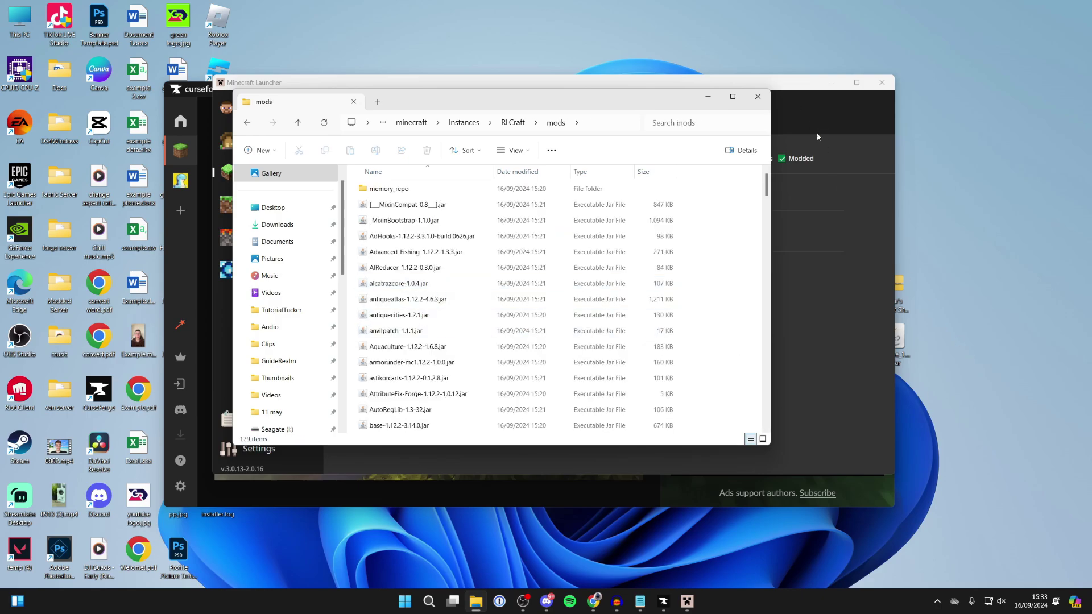
left_click_drag(944, 265, 727, 277)
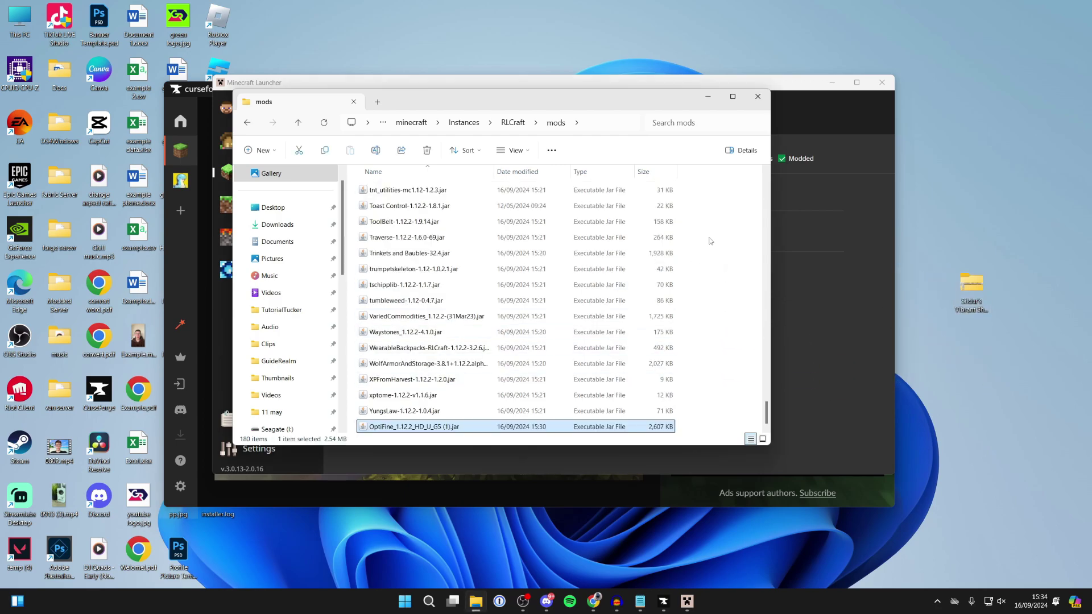
left_click(765, 97)
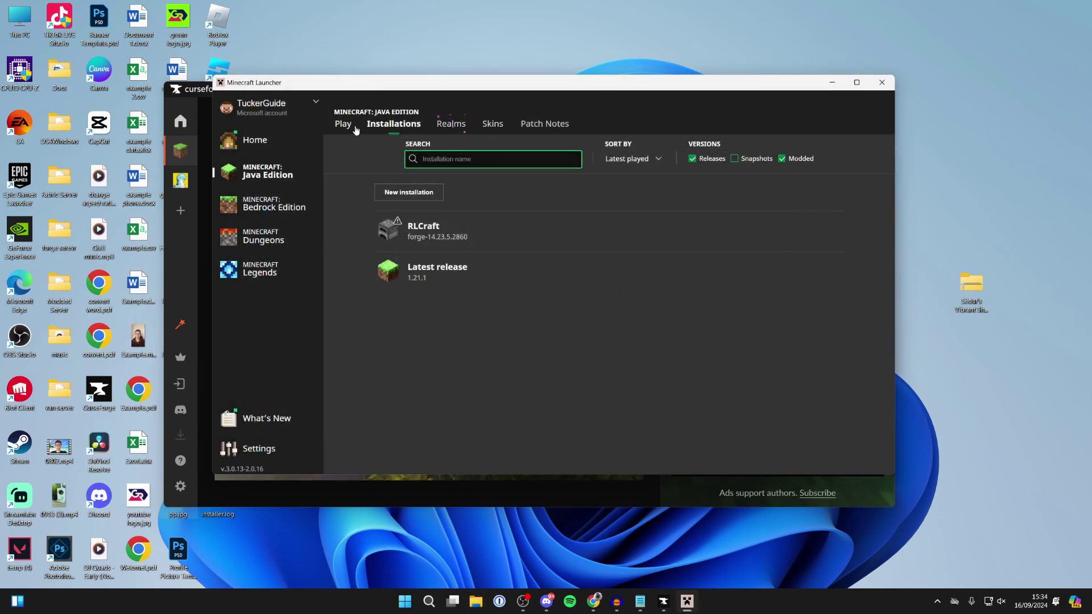
- Start RLCraft with OptiFine and go to Options > Video Settings > Shaders
left_click(348, 125)
left_click(596, 385)
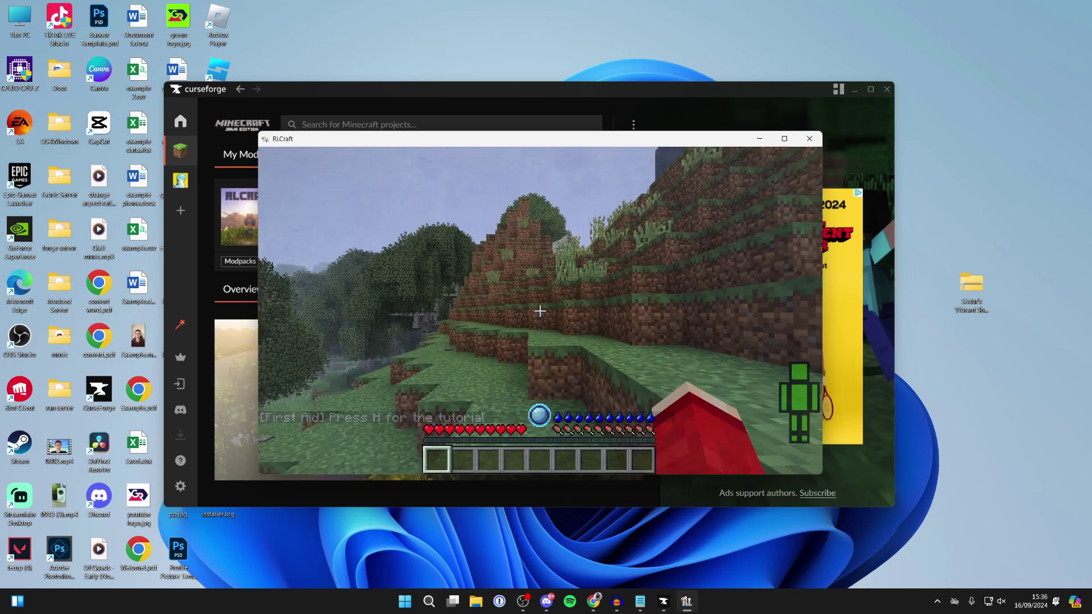
key("Escape")
left_click(501, 348)
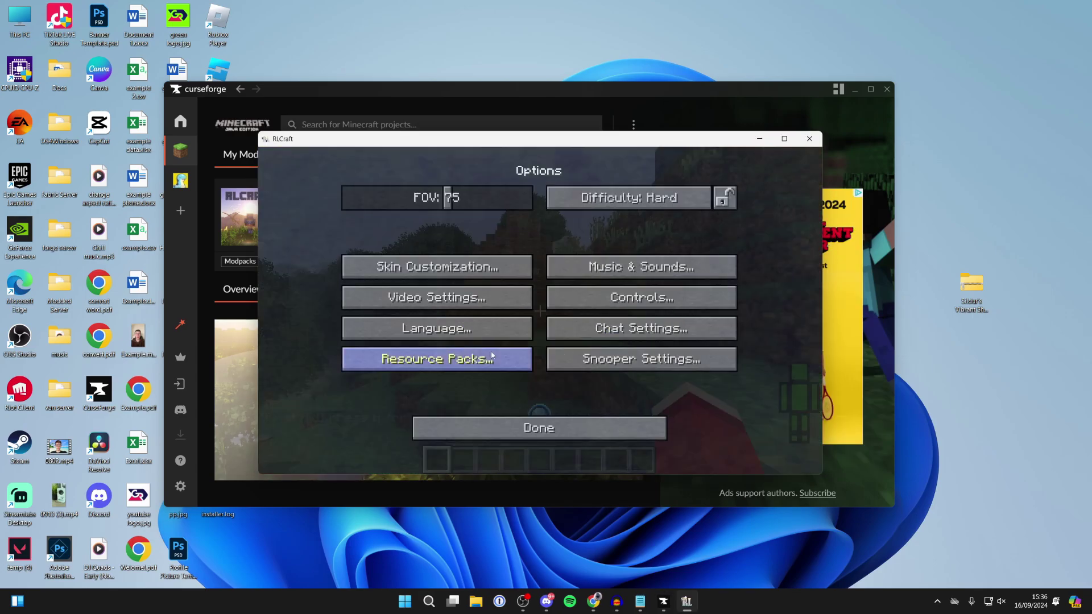
left_click(466, 297)
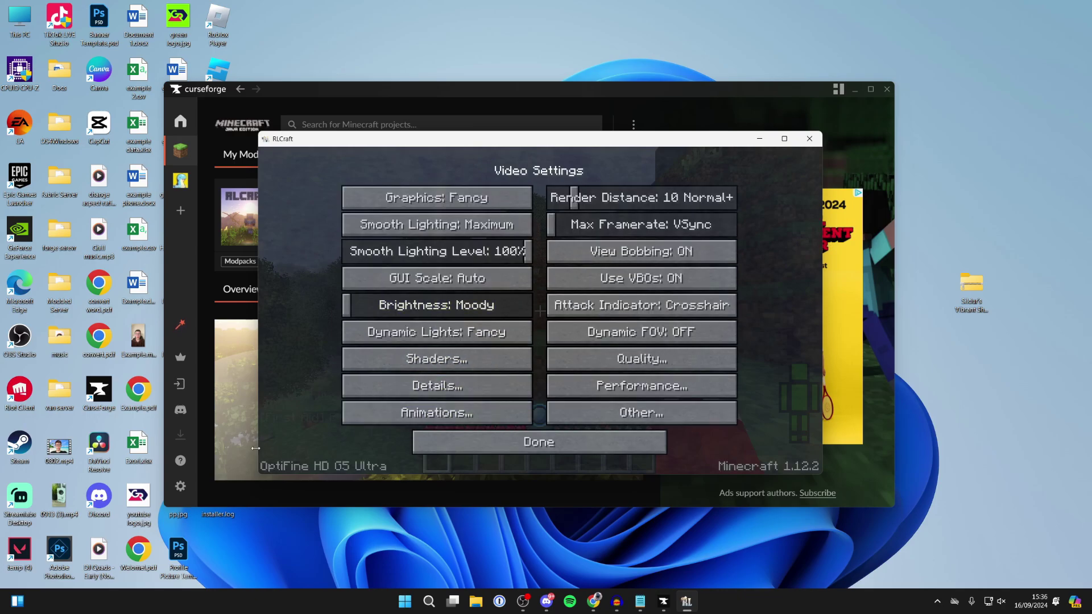
left_click(402, 359)
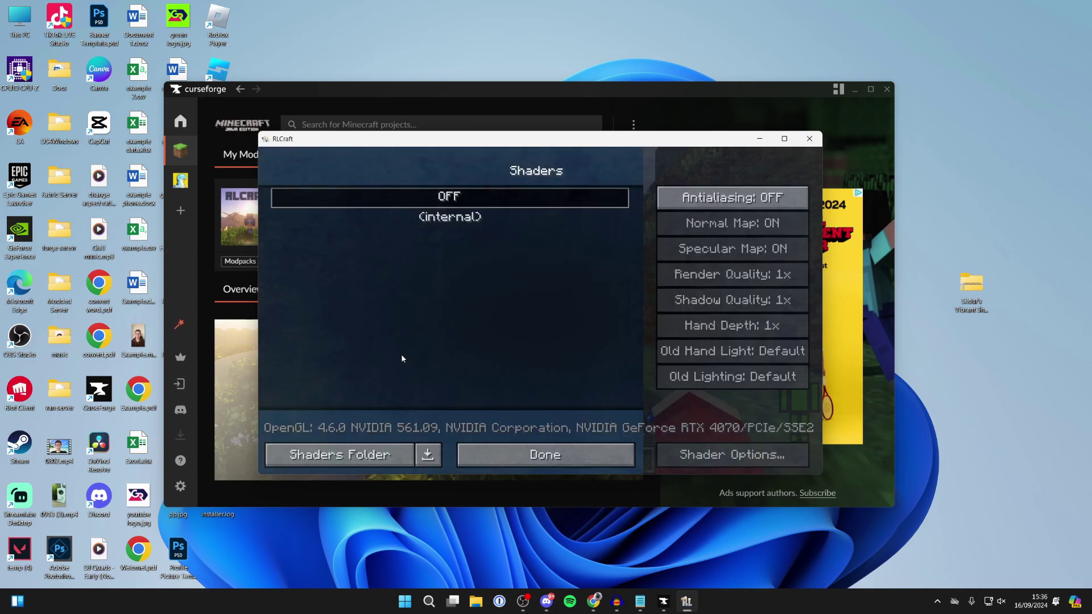
- Copy the Sildur's Vibrant Shaders v1.52 Medium zip into RLCraft's shaderpacks folder
left_click(368, 453)
left_click_drag(971, 285, 682, 293)
left_click(761, 98)
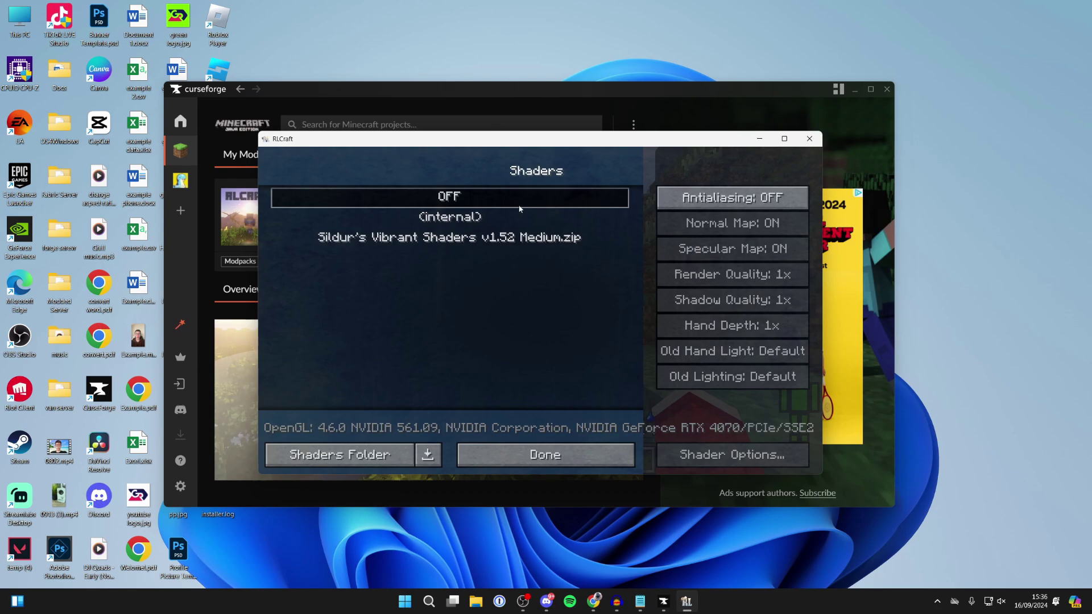
- Select Sildur's Vibrant Shaders v1.52 Medium and confirm with Done twice
left_click(512, 240)
left_click(545, 455)
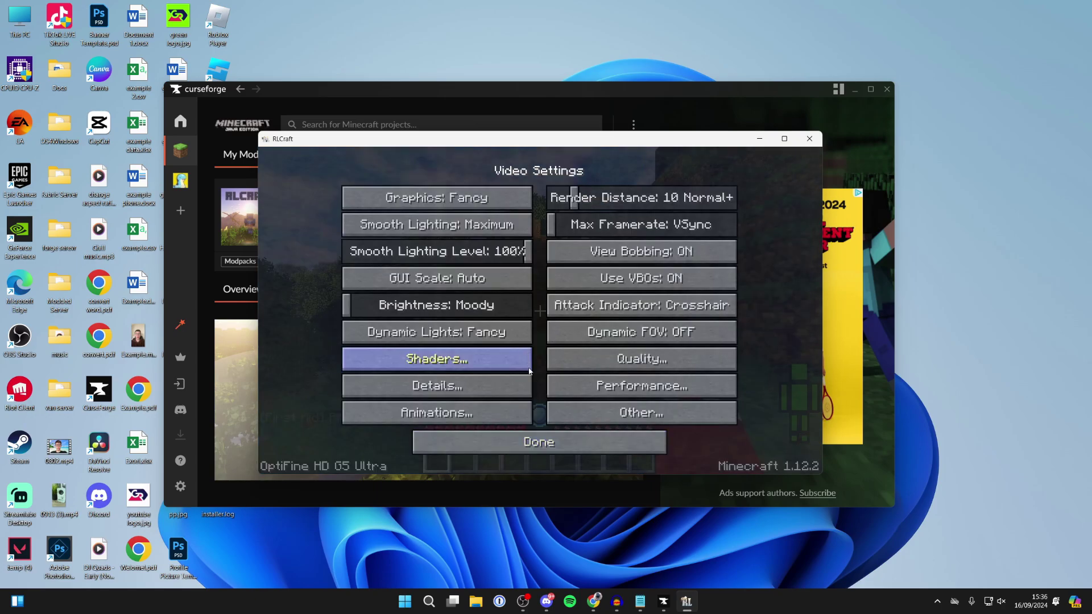
left_click(540, 444)
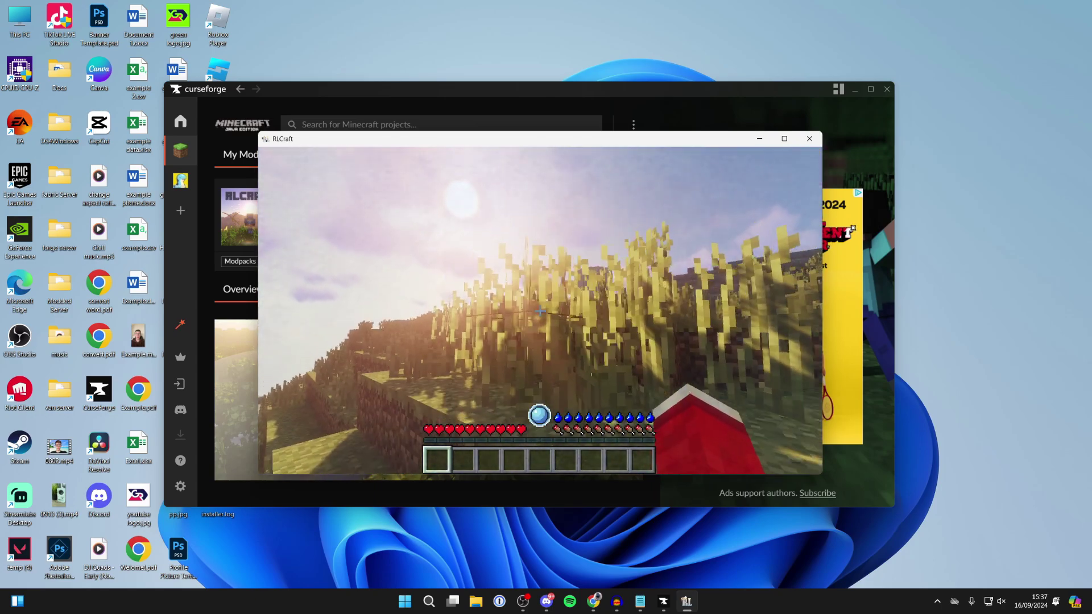